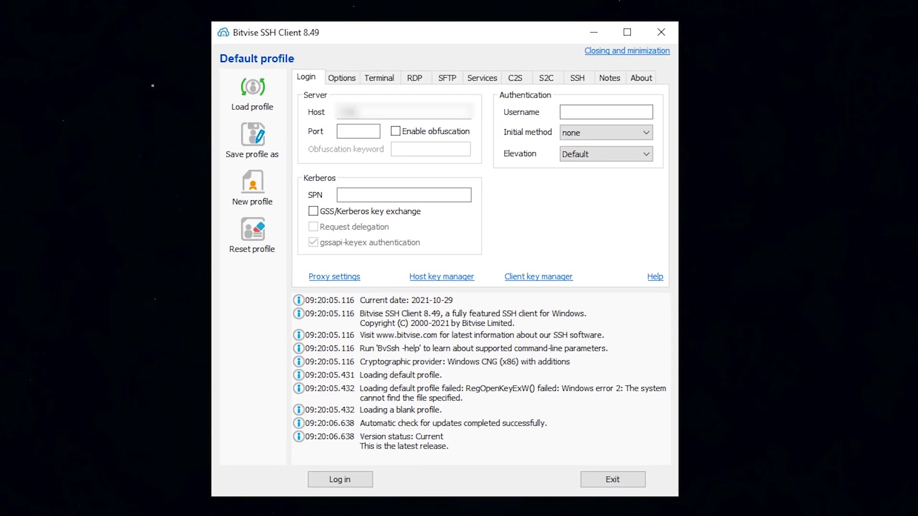
{"action": "type", "text": "22"}
Step: Enter port 22 on the Login tab and move on to the root username
{"action": "key", "text": "Tab"}
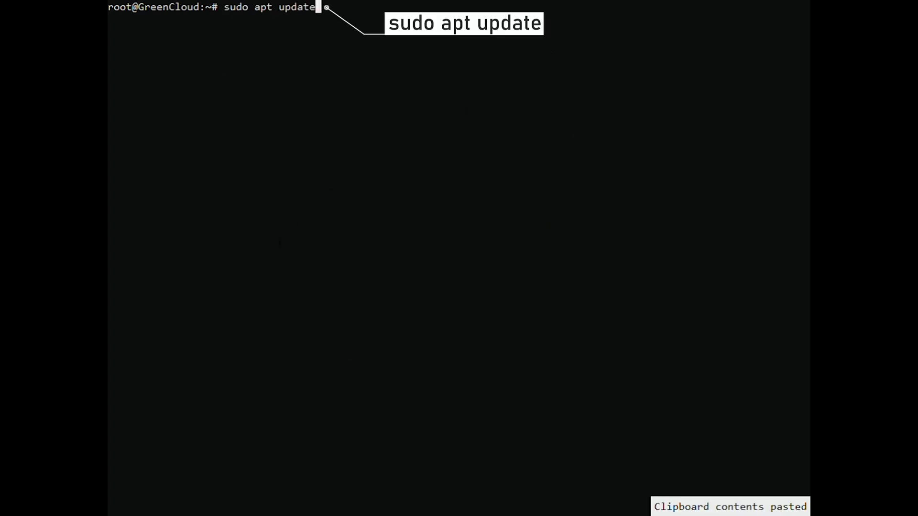
Step: Run 'sudo apt update', then paste and run 'sudo apt upgrade'
{"action": "key", "text": "Return"}
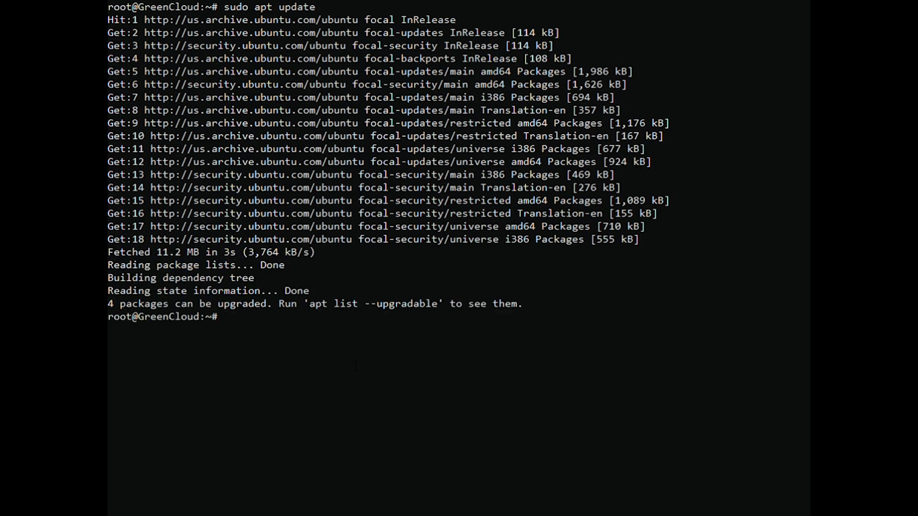
{"action": "type", "text": "sudo apt upgrade"}
{"action": "key", "text": "Return"}
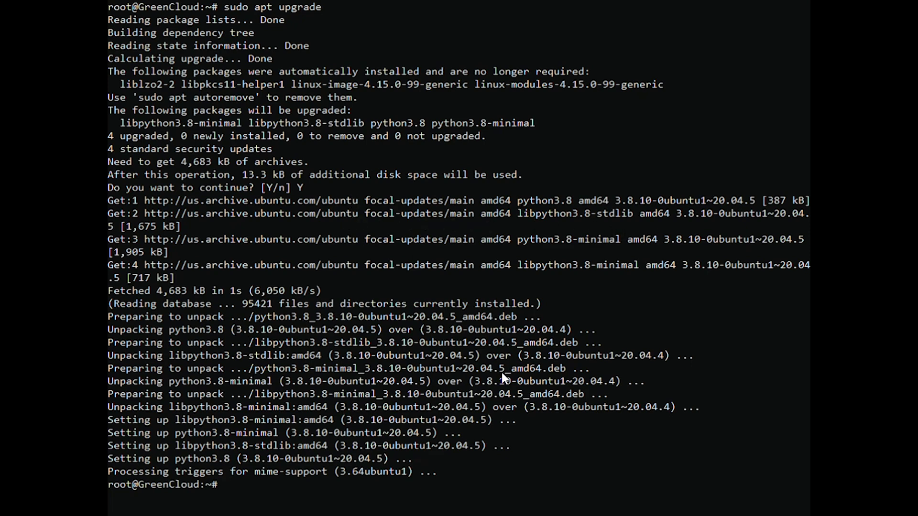
Step: Download openvpn-ubuntu-install.sh from git.io/vpn, chmod -v +x it, and run it with bash
{"action": "type", "text": "wget https://git.io/vpn -O openvpn-ubuntu-install.sh"}
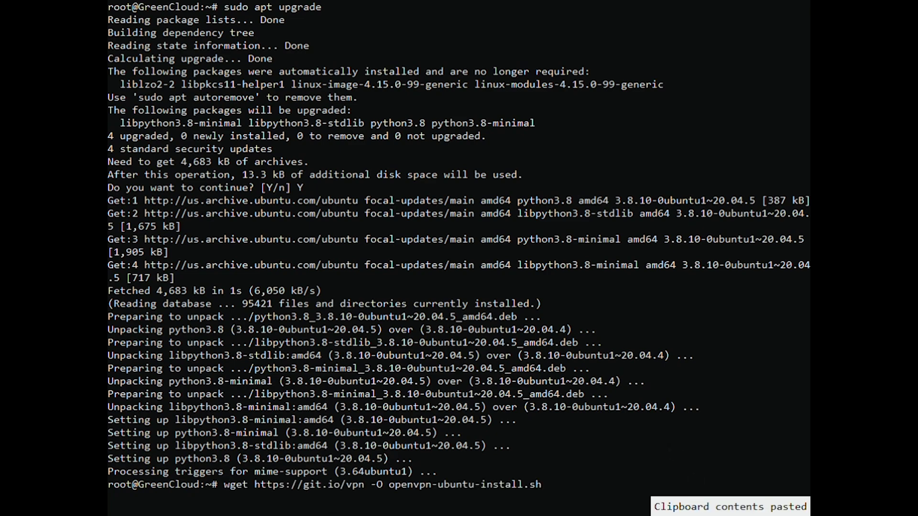
{"action": "key", "text": "Return"}
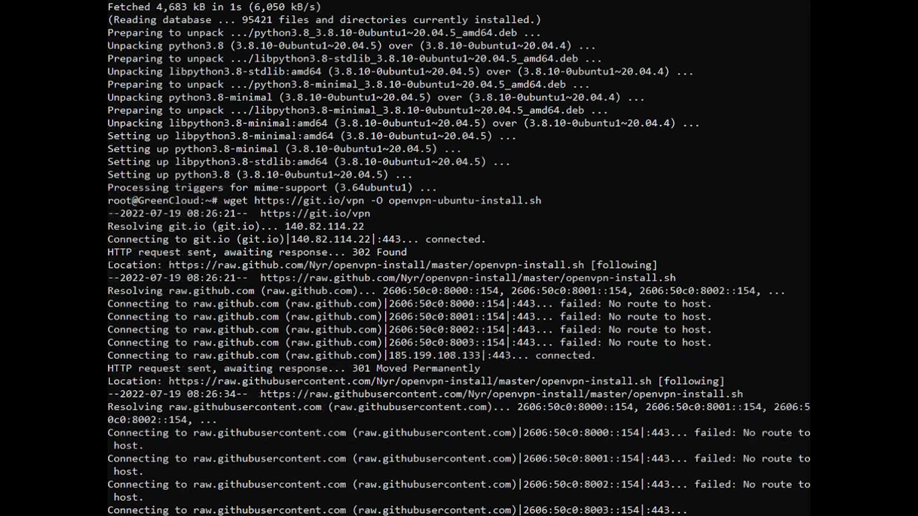
{"action": "type", "text": "chmod -v +x openvpn-ubuntu-install.sh"}
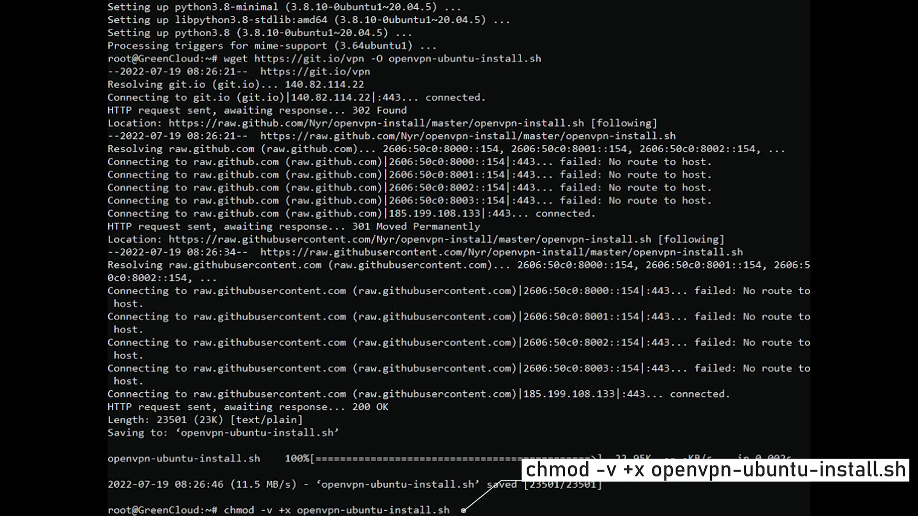
{"action": "key", "text": "Return"}
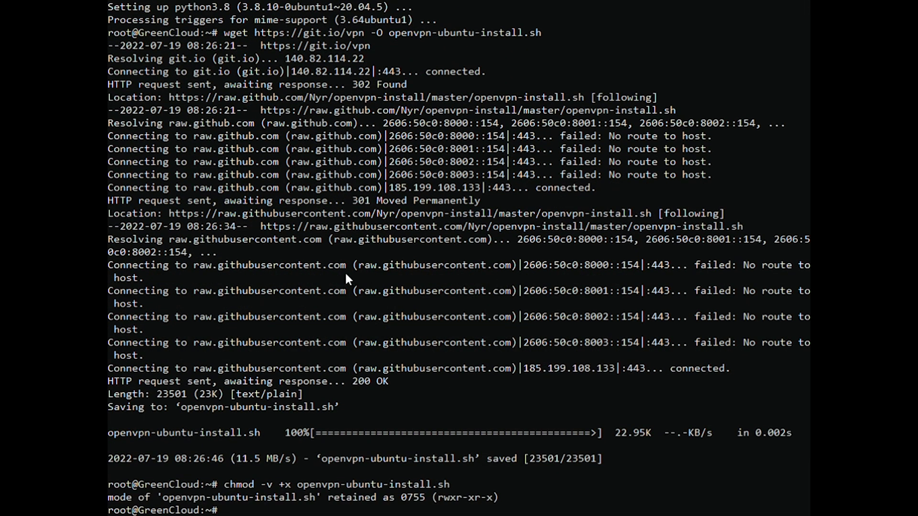
{"action": "type", "text": "bash openvpn-ubuntu-install.sh"}
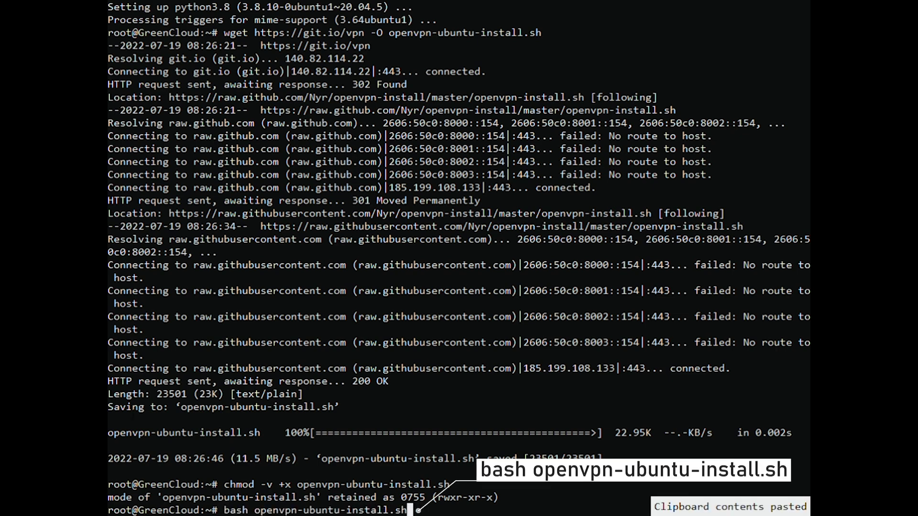
{"action": "key", "text": "Return"}
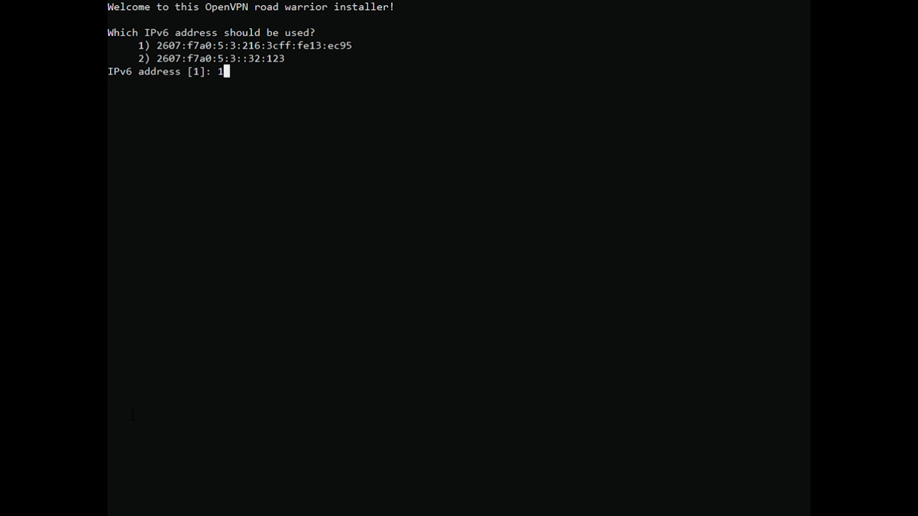
Step: Answer the installer prompts: IPv6 option 2, UDP, port 1194, DNS 1.1.1.1, client Greencloud
{"action": "key", "text": "BackSpace"}
{"action": "type", "text": "2"}
{"action": "key", "text": "Return"}
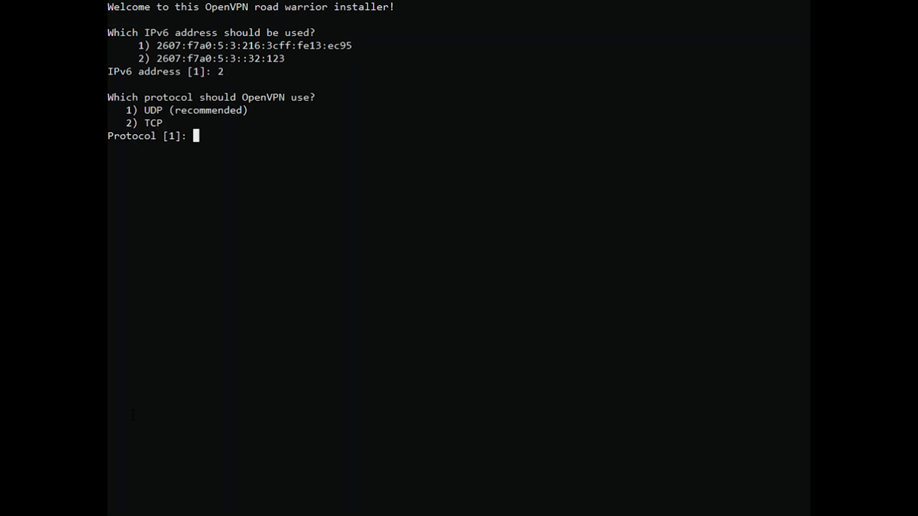
{"action": "key", "text": "Return"}
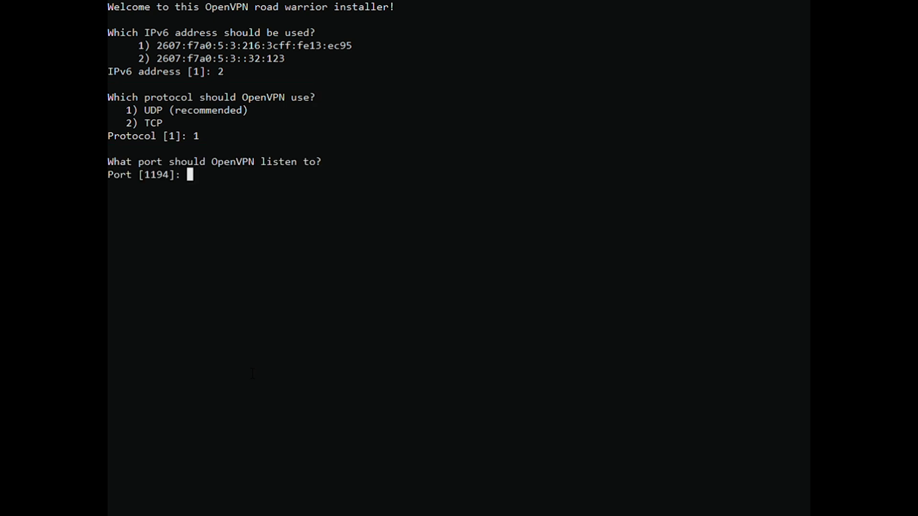
{"action": "type", "text": "1194"}
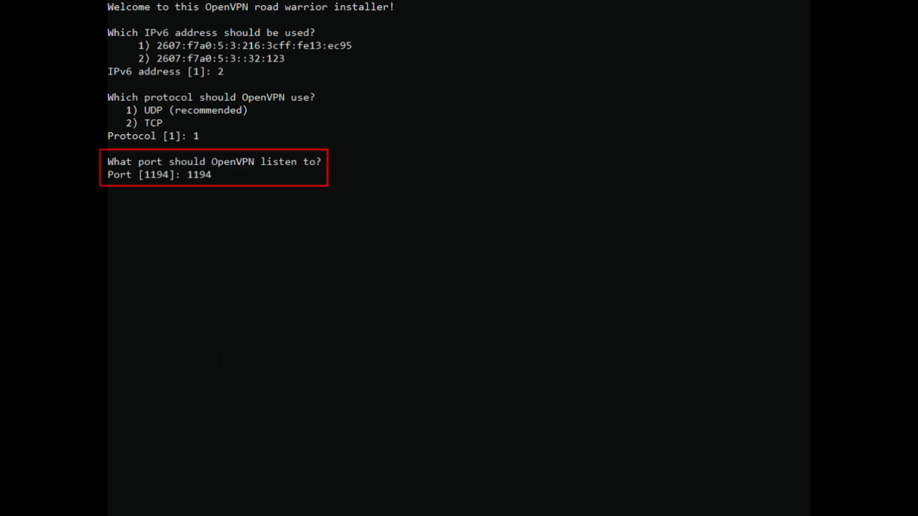
{"action": "key", "text": "Return"}
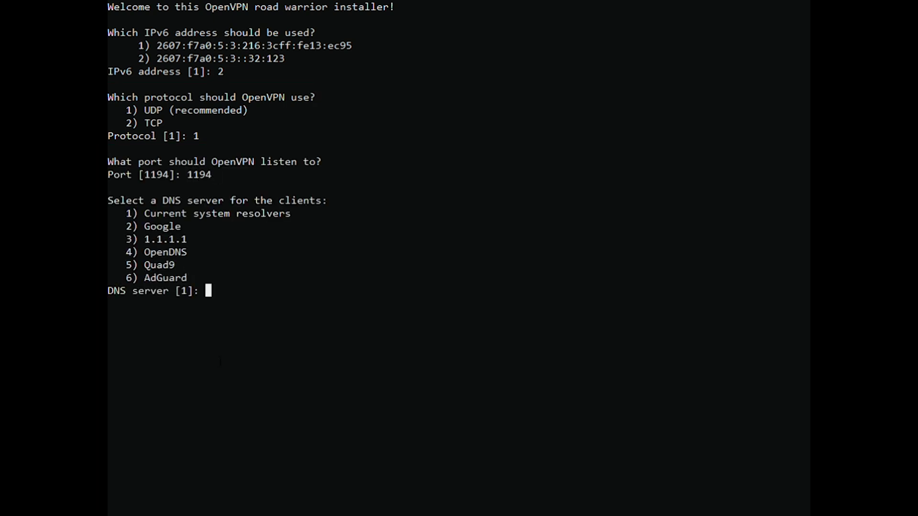
{"action": "key", "text": "Return"}
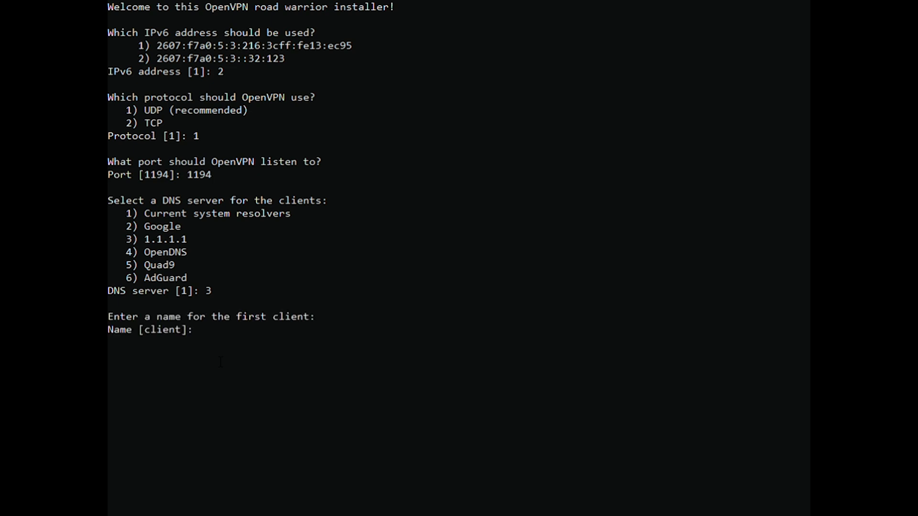
{"action": "type", "text": "Gree"}
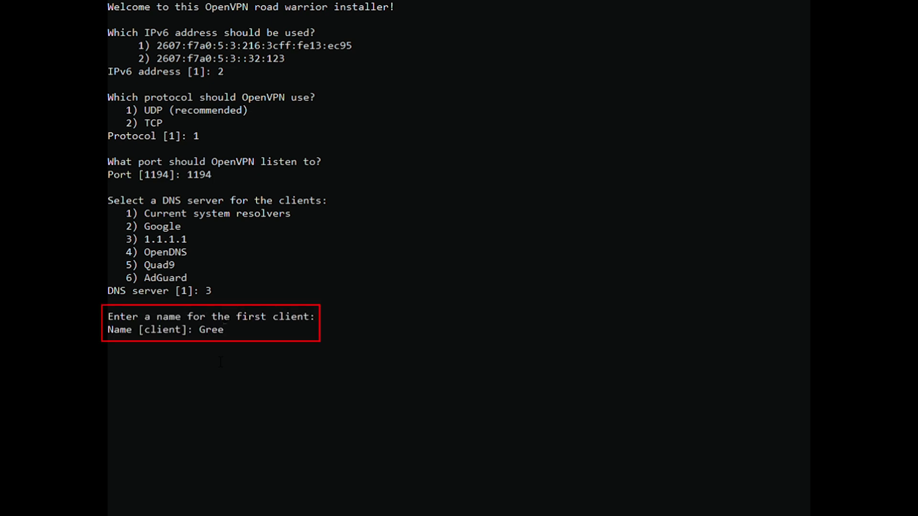
{"action": "type", "text": "ncloud"}
{"action": "key", "text": "Return"}
{"action": "key", "text": "Return"}
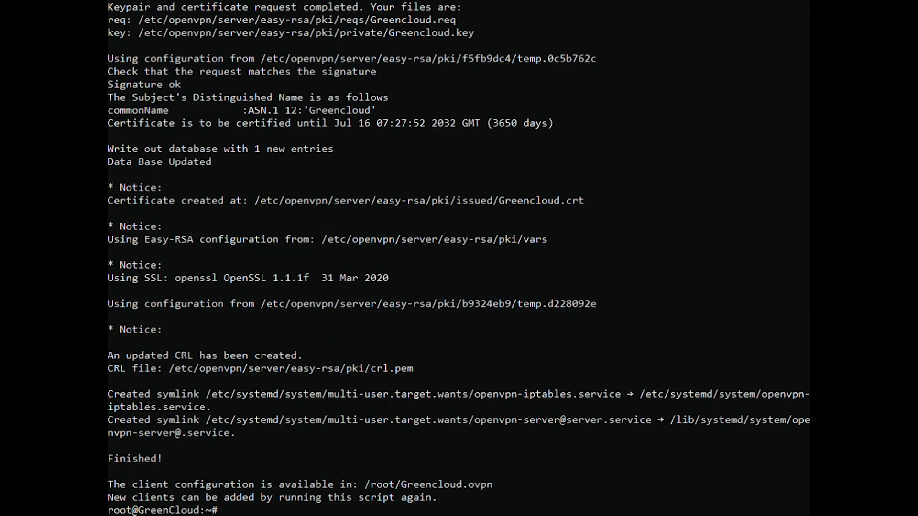
Step: Rerun the installer to add client CloudVPS, then run 'cd /root && python3 -m http.server'
{"action": "type", "text": "bash openvpn-ubuntu-install.sh"}
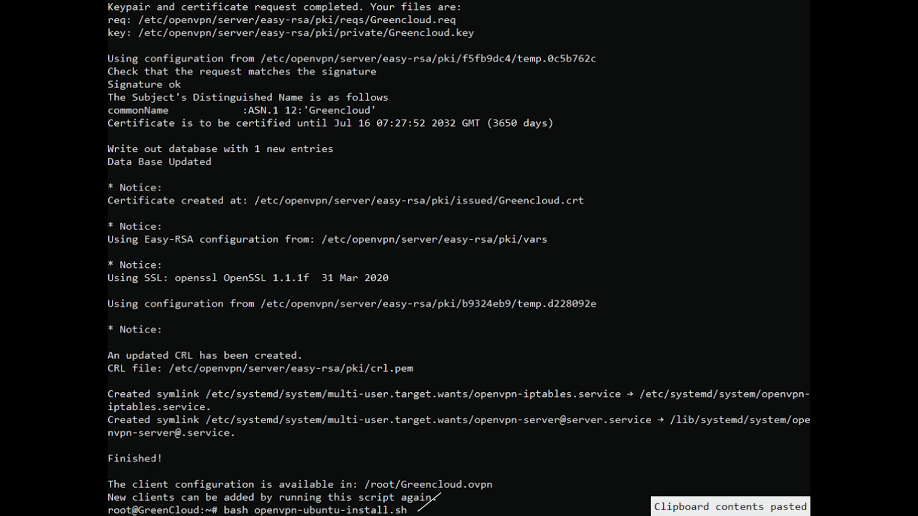
{"action": "key", "text": "Return"}
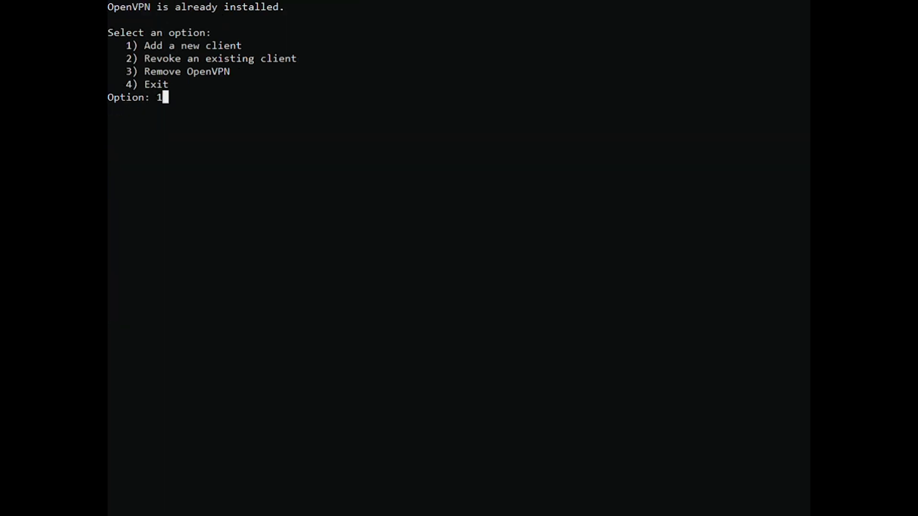
{"action": "key", "text": "Return"}
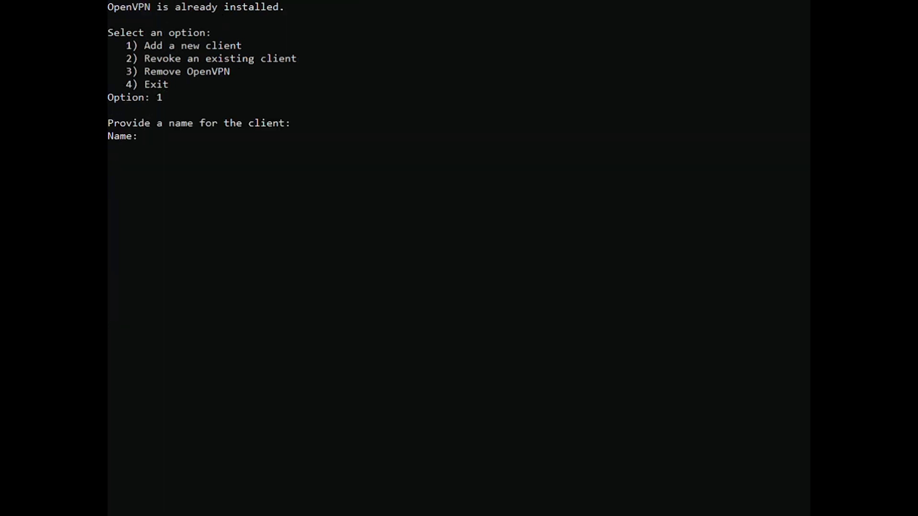
{"action": "type", "text": "loudVPS"}
{"action": "key", "text": "Return"}
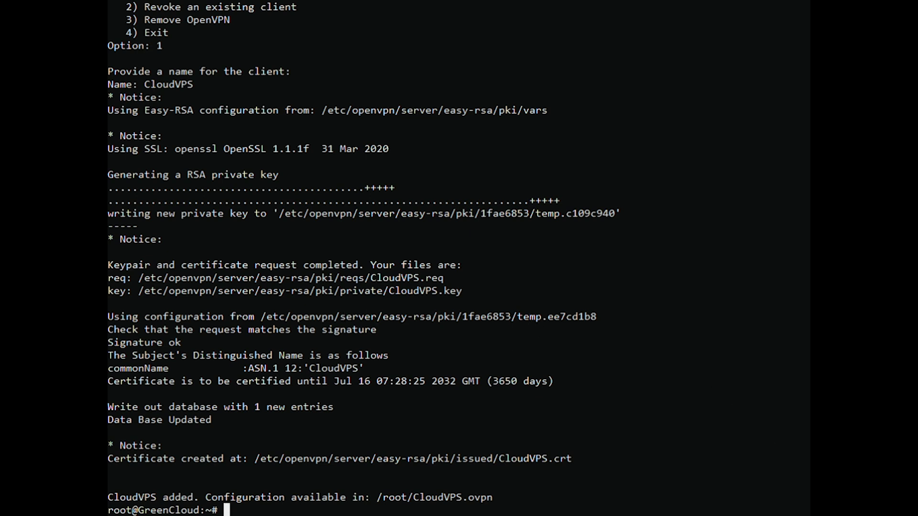
{"action": "type", "text": "cd /root && python3 -m http.server"}
{"action": "key", "text": "Return"}
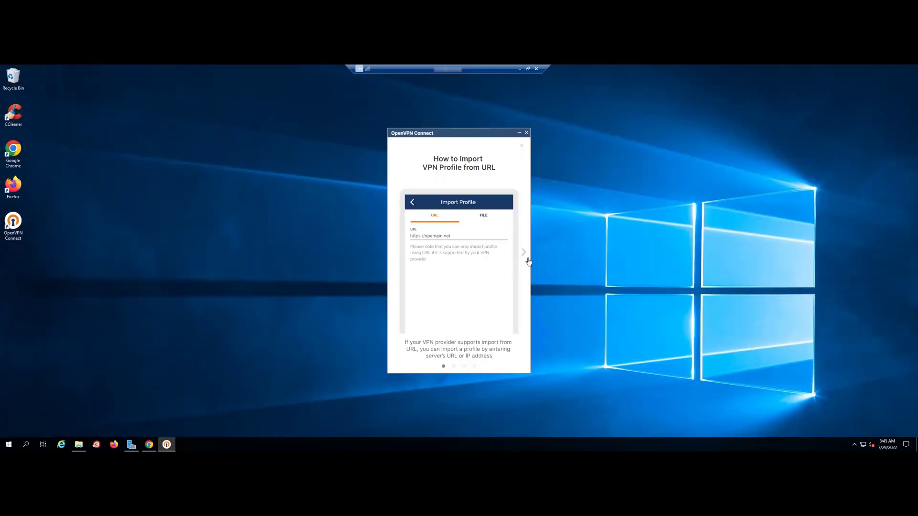
Step: Skip the onboarding slides, accept the data collection notice and dismiss the Updates notice
{"action": "left_click", "coordinate": [525, 258]}
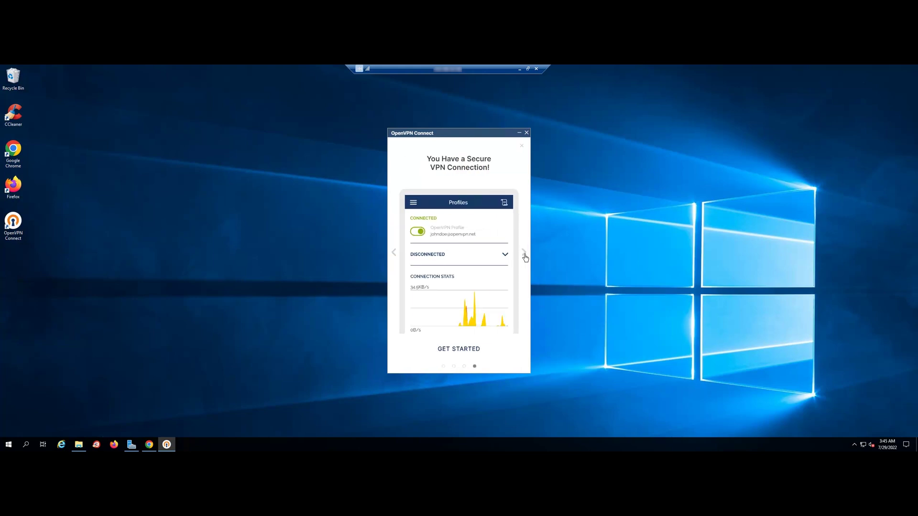
{"action": "left_click", "coordinate": [525, 258]}
{"action": "left_click", "coordinate": [479, 346]}
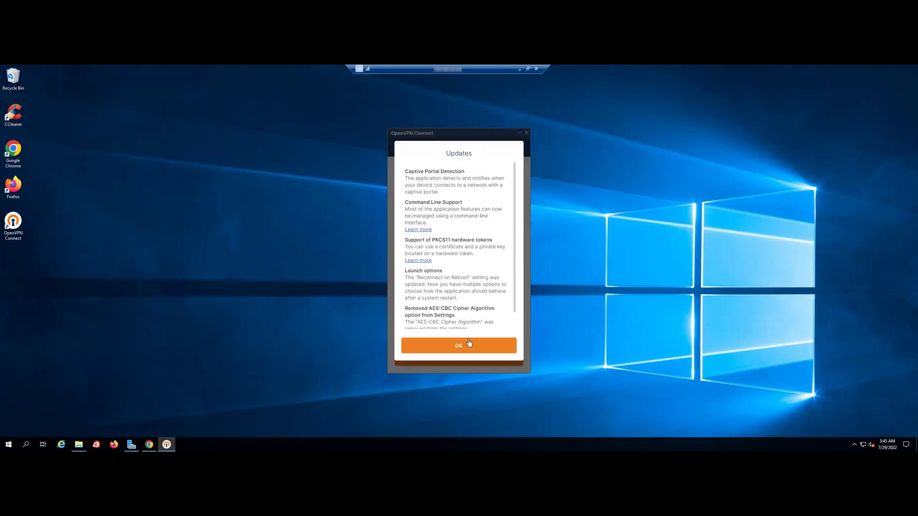
{"action": "left_click", "coordinate": [479, 343]}
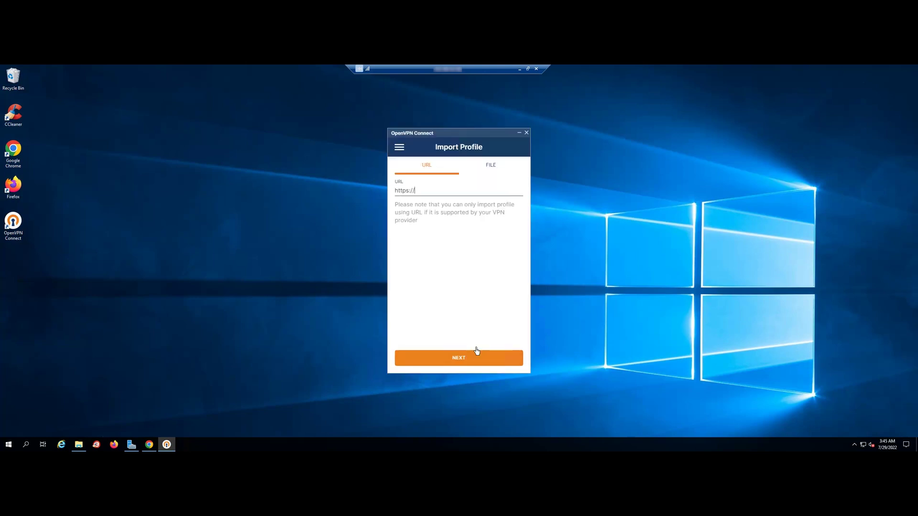
Step: Import the Cloudvps profile from Downloads through the FILE tab and connect
{"action": "left_click", "coordinate": [492, 169]}
{"action": "left_click", "coordinate": [458, 293]}
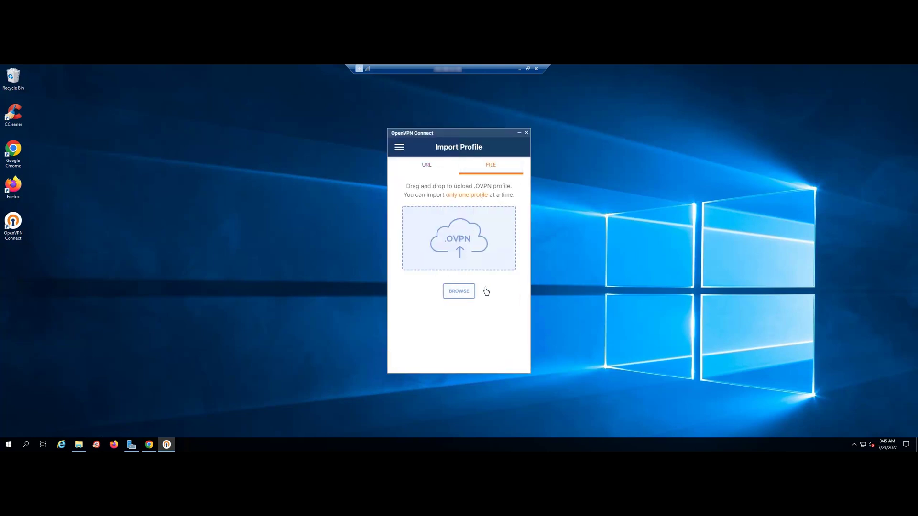
{"action": "left_click", "coordinate": [424, 192]}
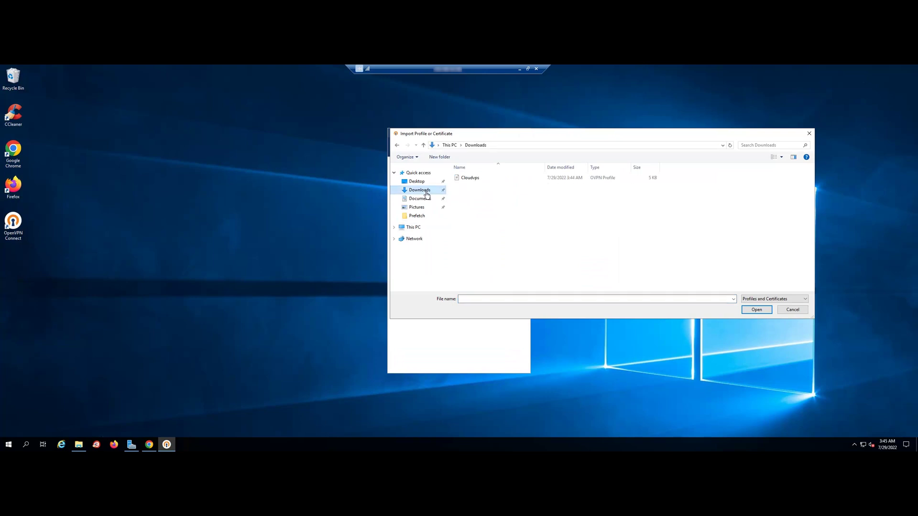
{"action": "double_click", "coordinate": [467, 179]}
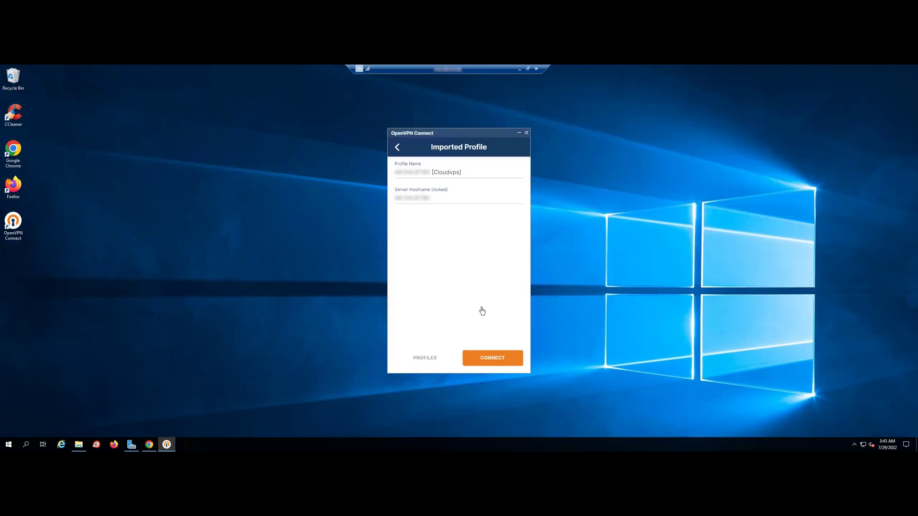
{"action": "left_click", "coordinate": [502, 357]}
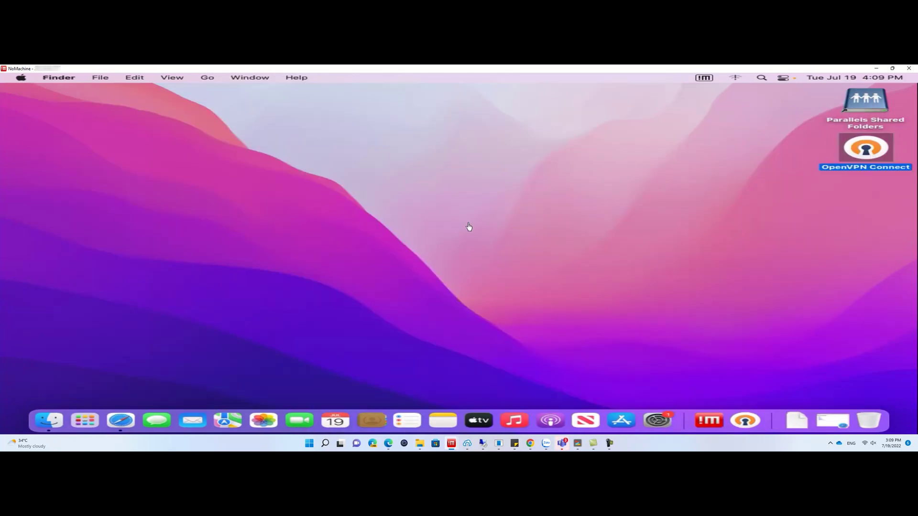
Step: Skip the onboarding slides and dismiss the Updates notice
{"action": "left_click", "coordinate": [605, 256]}
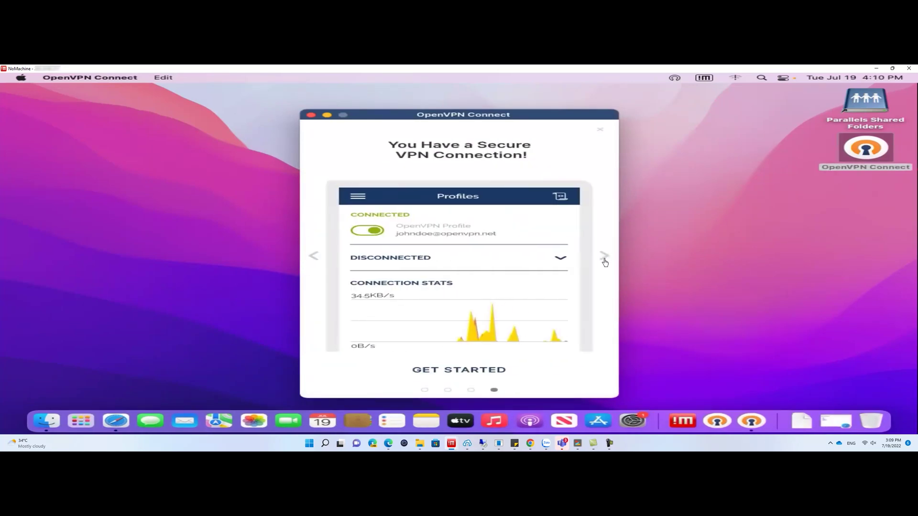
{"action": "left_click", "coordinate": [485, 367]}
{"action": "left_click", "coordinate": [481, 366]}
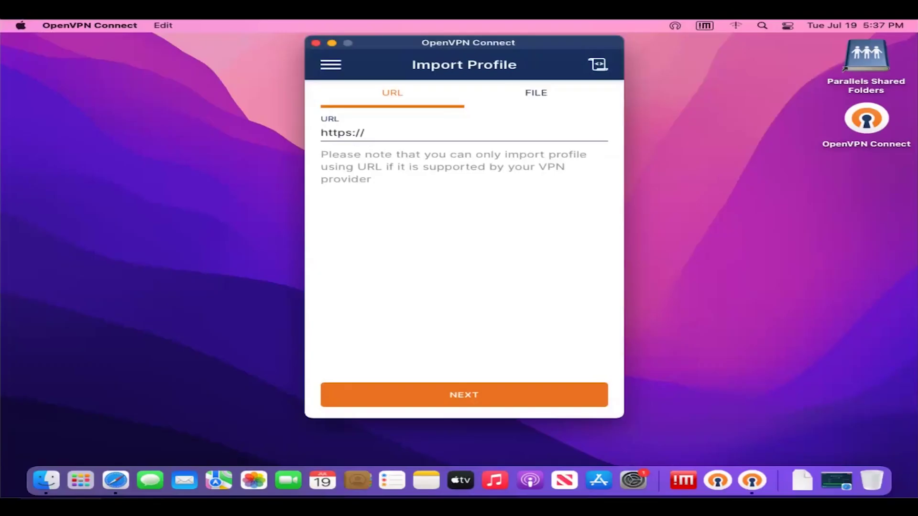
Step: Drop CloudVPS-2.ovpn from Downloads into the FILE import area and connect
{"action": "left_click", "coordinate": [536, 97]}
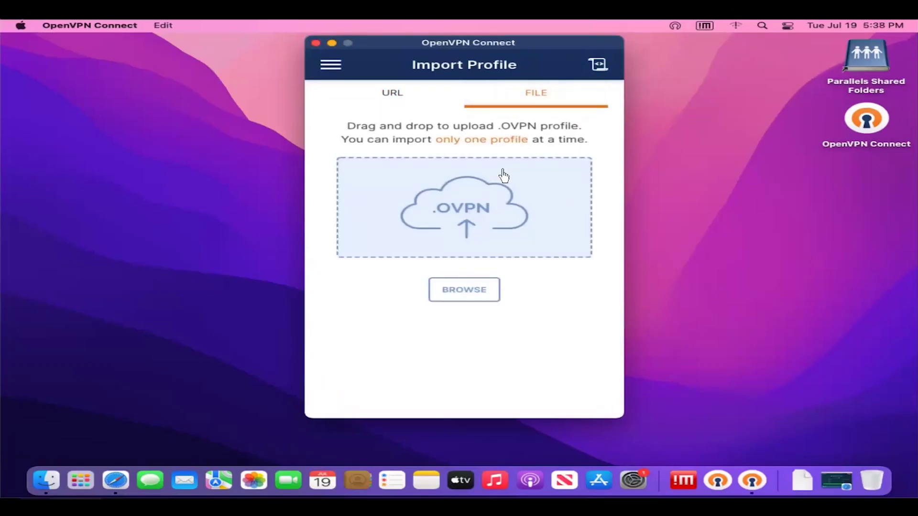
{"action": "left_click", "coordinate": [470, 290]}
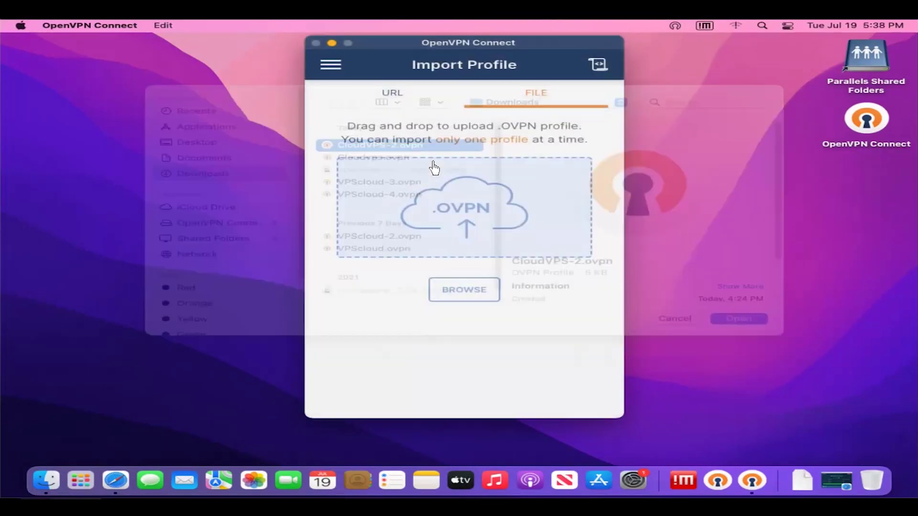
{"action": "left_click_drag", "start_coordinate": [434, 168], "coordinate": [437, 168]}
{"action": "left_click", "coordinate": [570, 406]}
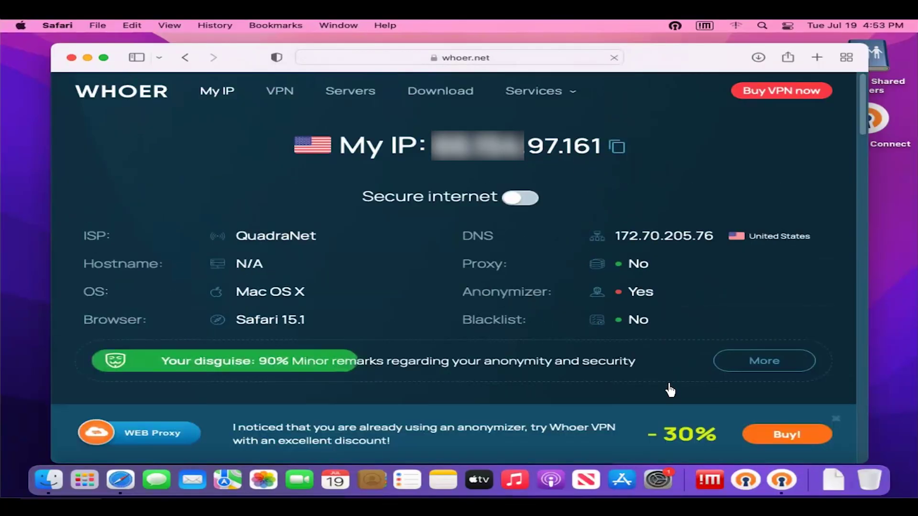
Step: Bring up the OpenVPN Connect Profiles window from the Dock, showing CloudVPS-2 connected
{"action": "left_click", "coordinate": [785, 484]}
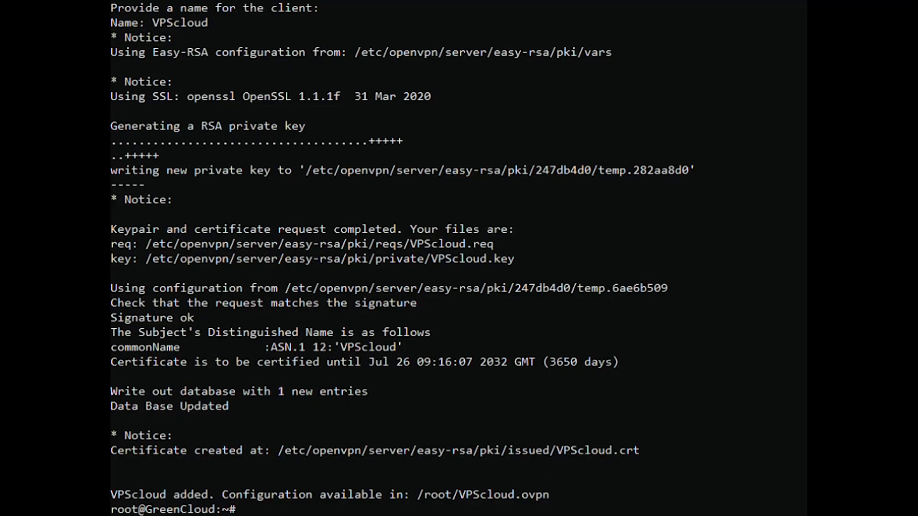
{"action": "type", "text": "sudo systemctl stop openvpn-server@server.service"}
{"action": "key", "text": "Return"}
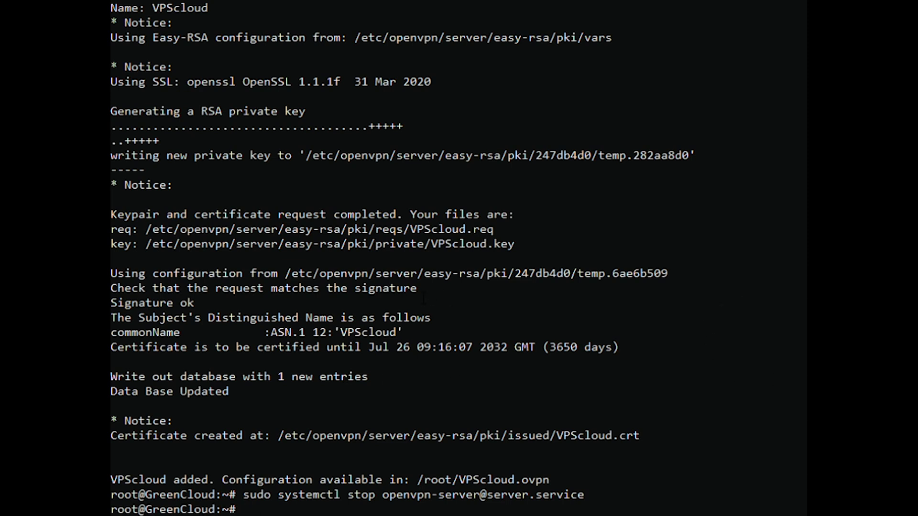
{"action": "type", "text": "sudo systemctl start openvpn-server@server.service"}
{"action": "key", "text": "Return"}
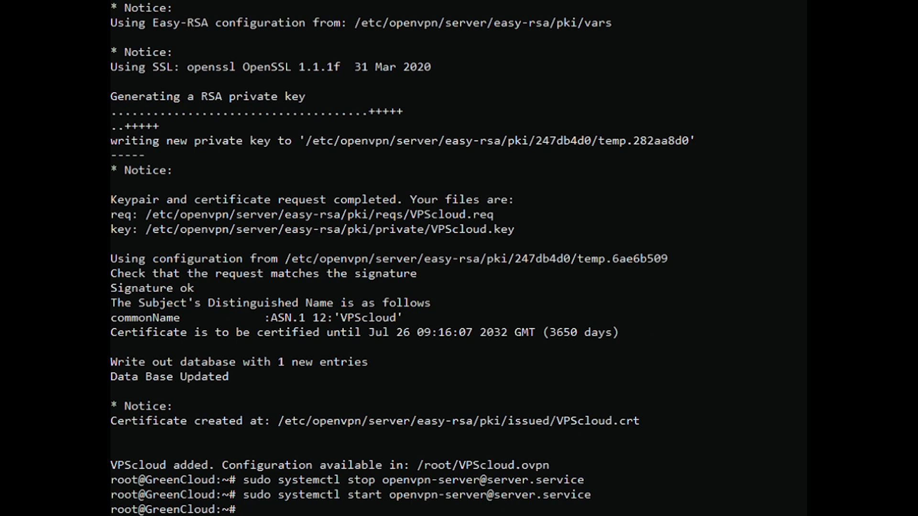
{"action": "type", "text": "sudo systemctl restart openvpn-server@server.service"}
{"action": "key", "text": "Return"}
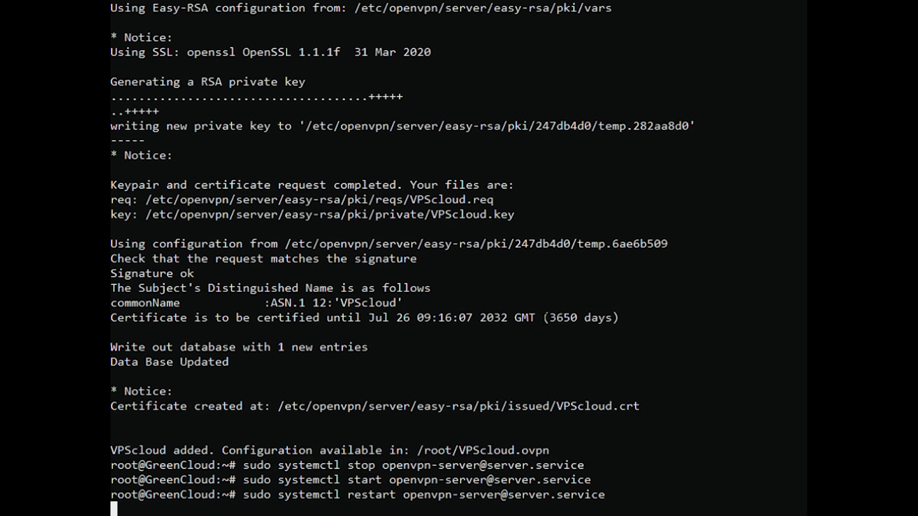